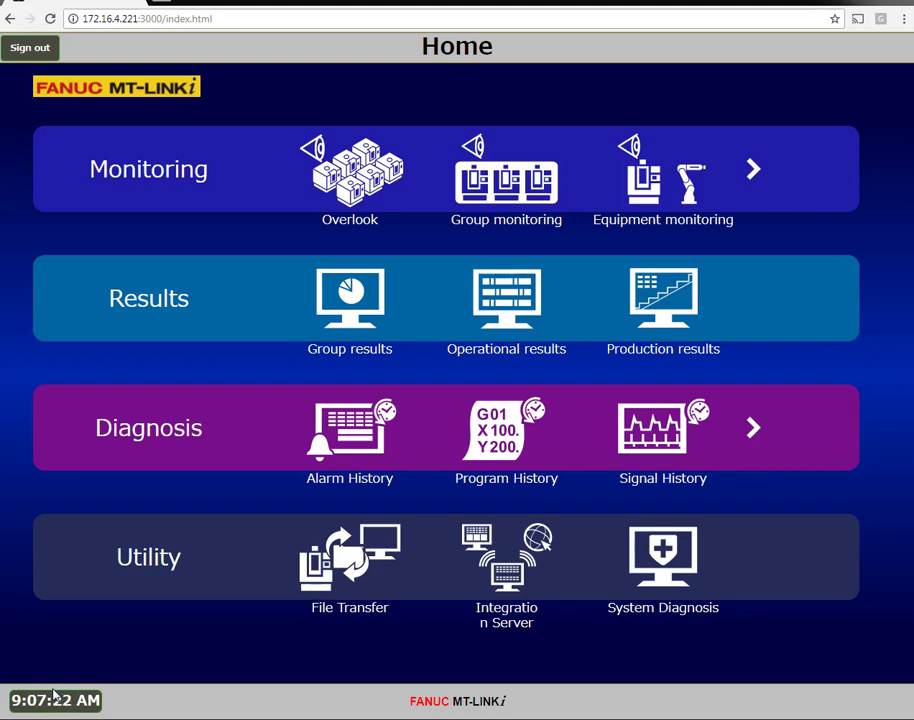
Open the Overlook view for Machine_Shop and bring up the AdminTool setting functions
left_click(351, 178)
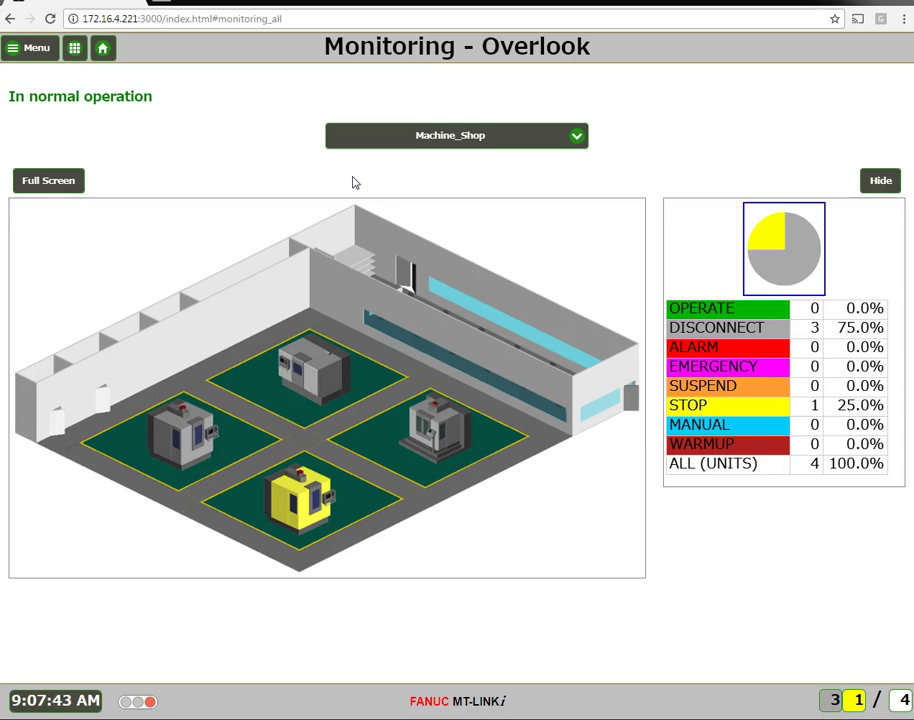
left_click(506, 272)
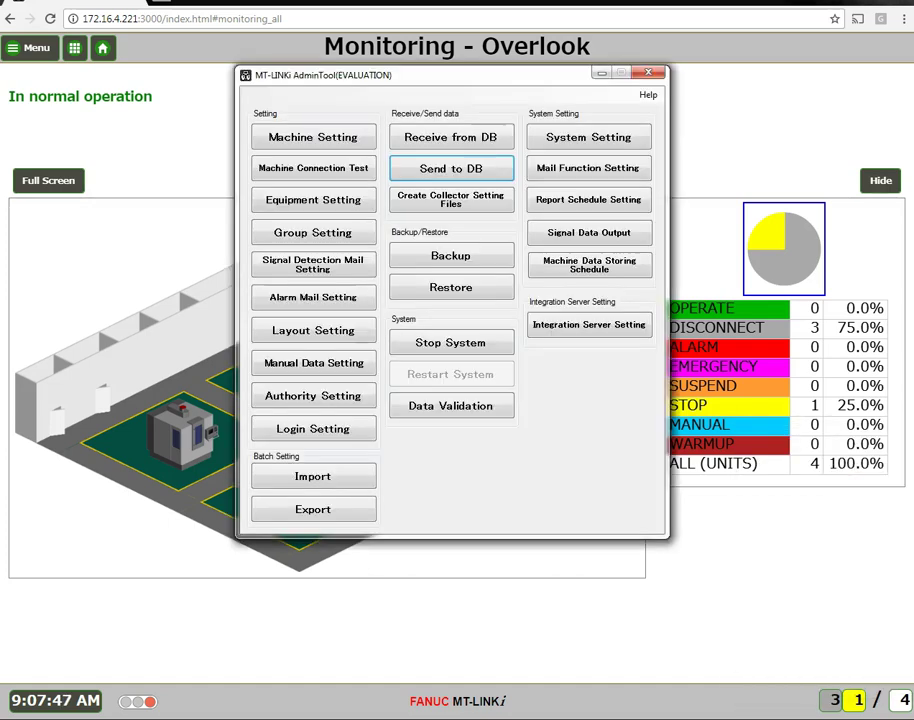
Open Layout Setting to show the Machine_Shop floor plan with Mill_1, Mill_2, Lathe_1 and Robodrill
left_click(323, 332)
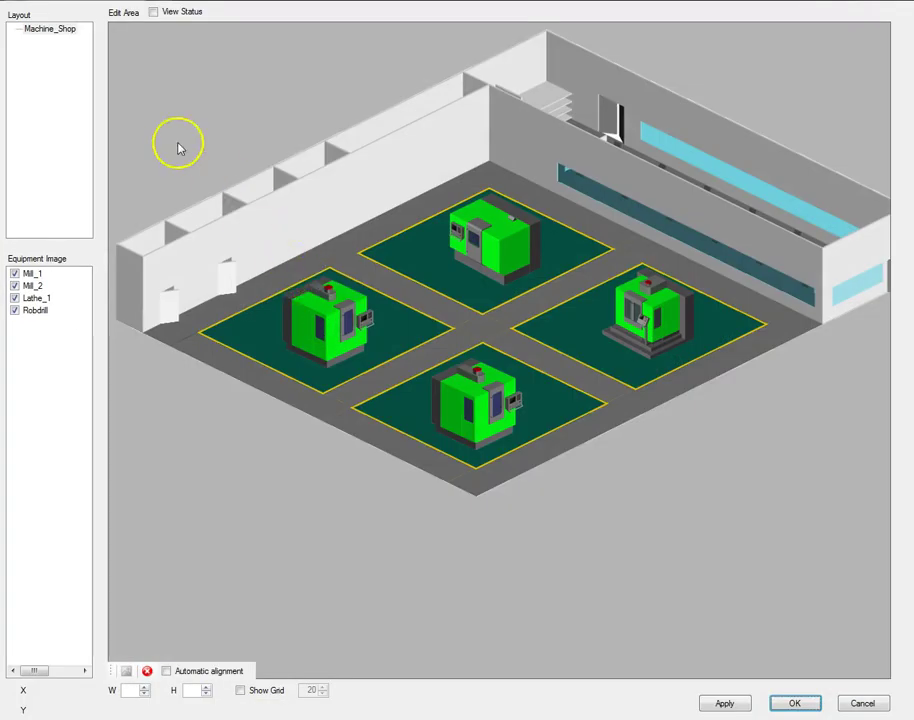
Add a new layout next to Machine_Shop and rename it Widget_Crank_Line
right_click(39, 57)
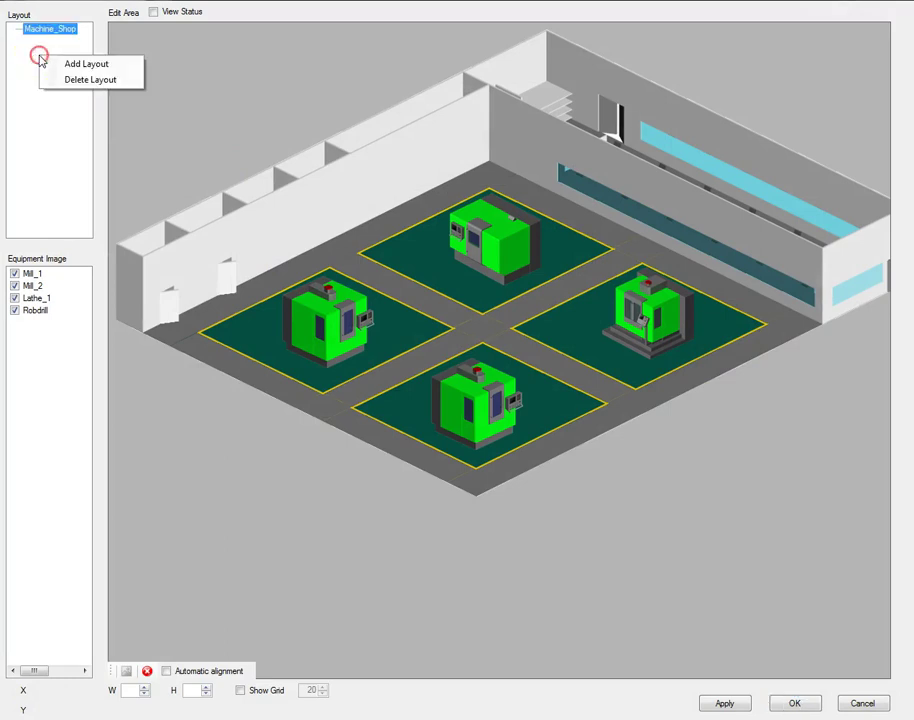
left_click(115, 68)
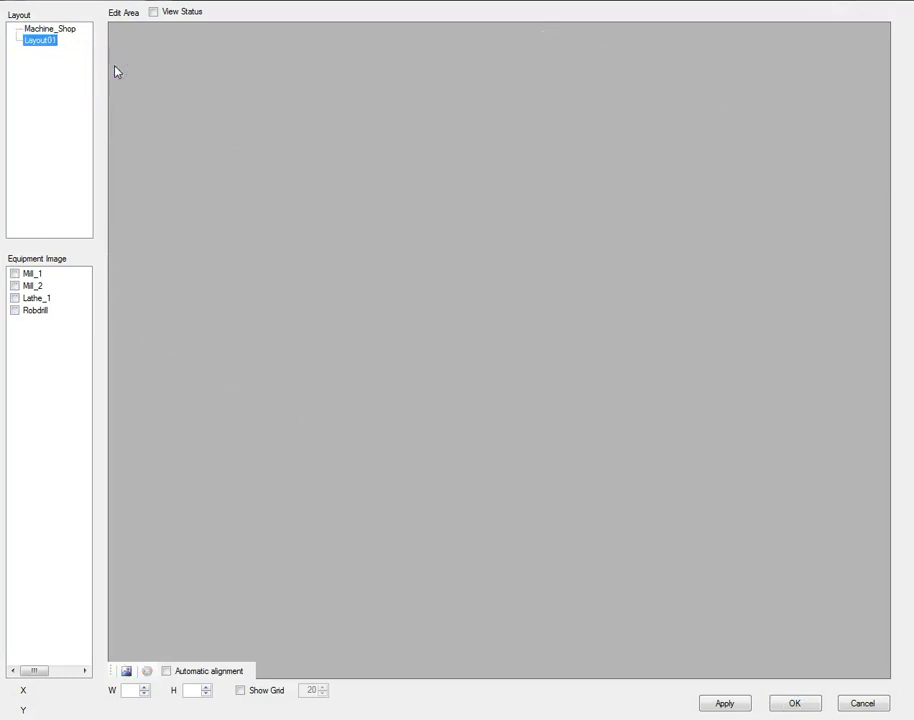
left_click(39, 41)
type("W")
type("idget_")
type("Cm")
type("ank")
type("_Line")
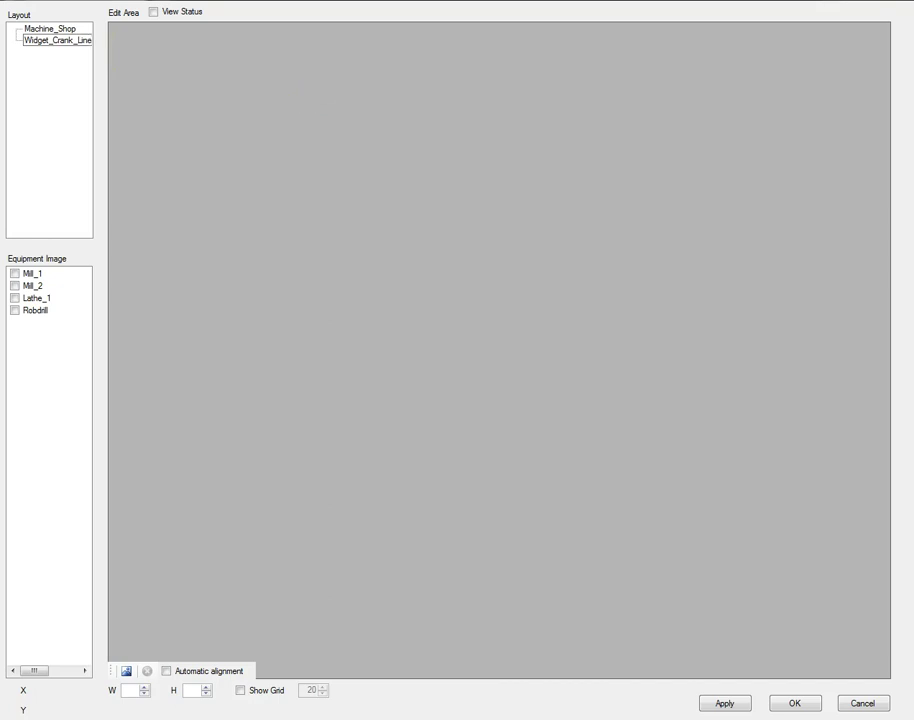
key("Return")
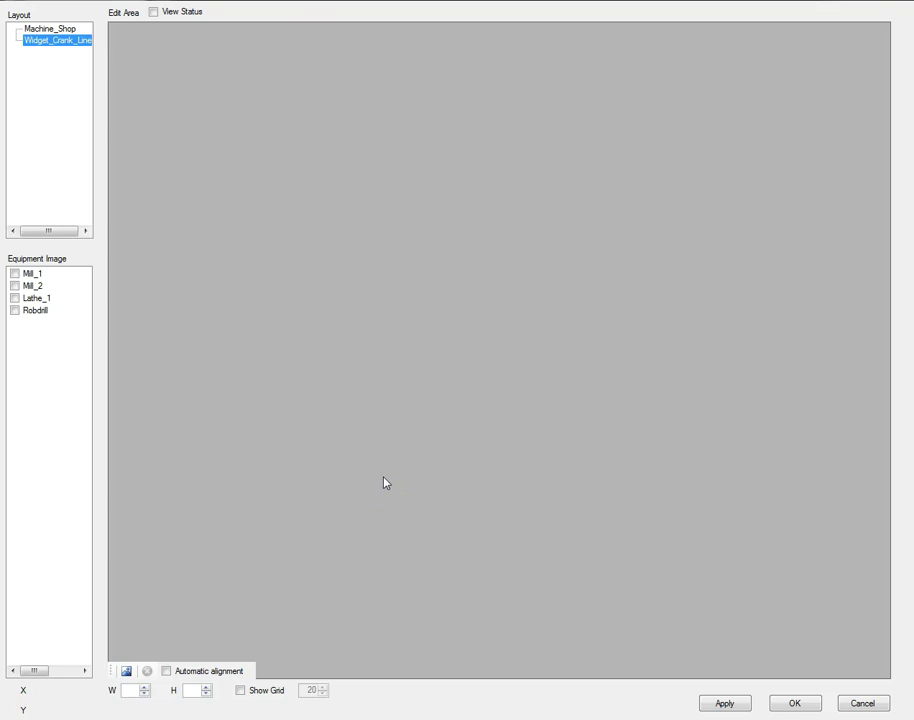
Load Factory_M_2.png from the Factory_M folder as the layout's background image
left_click(127, 674)
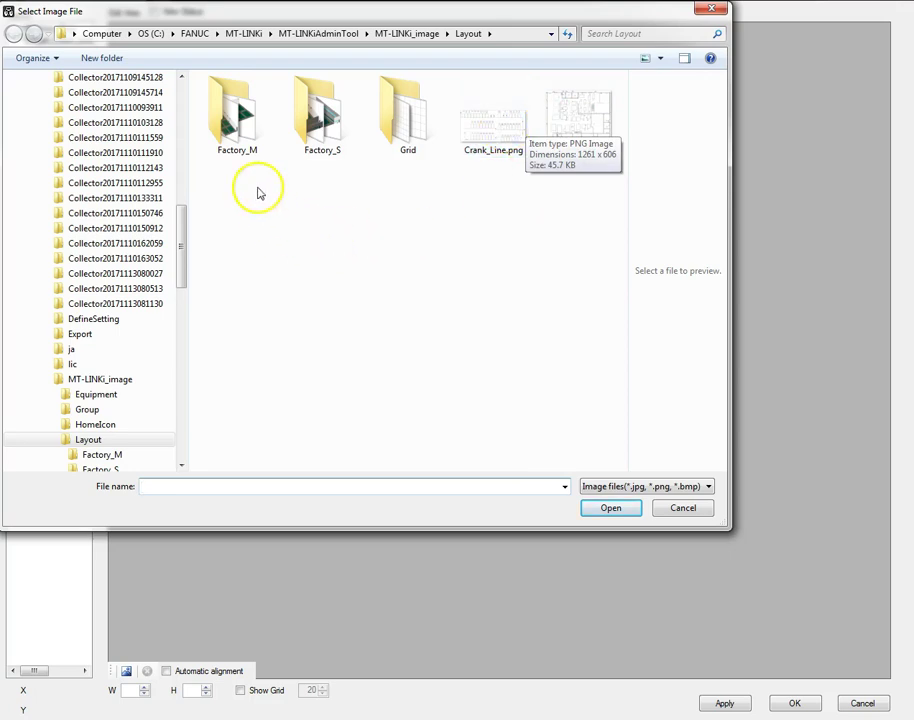
double_click(233, 118)
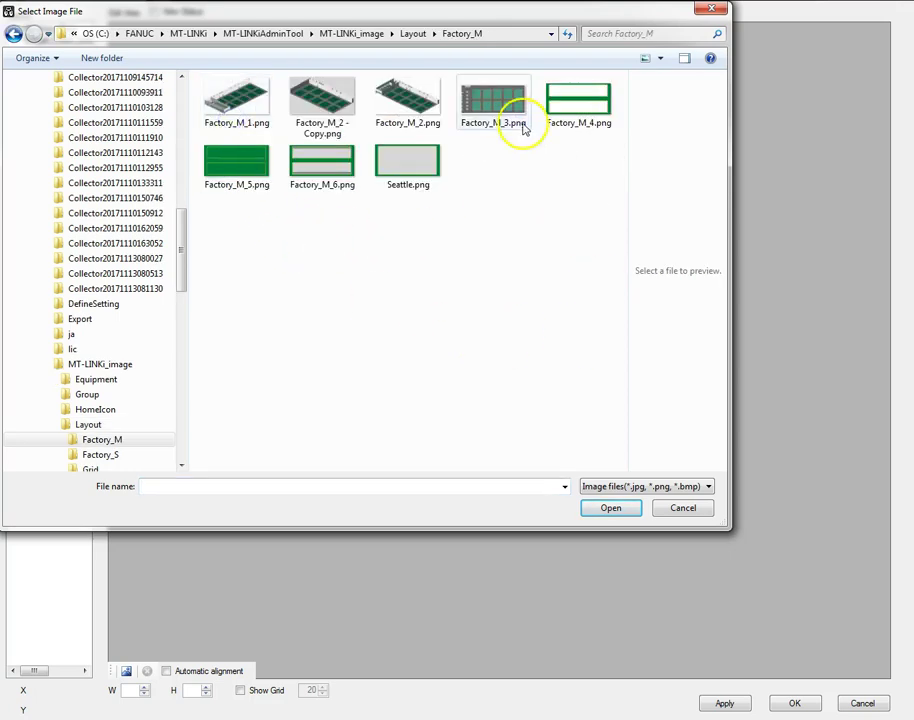
left_click(413, 100)
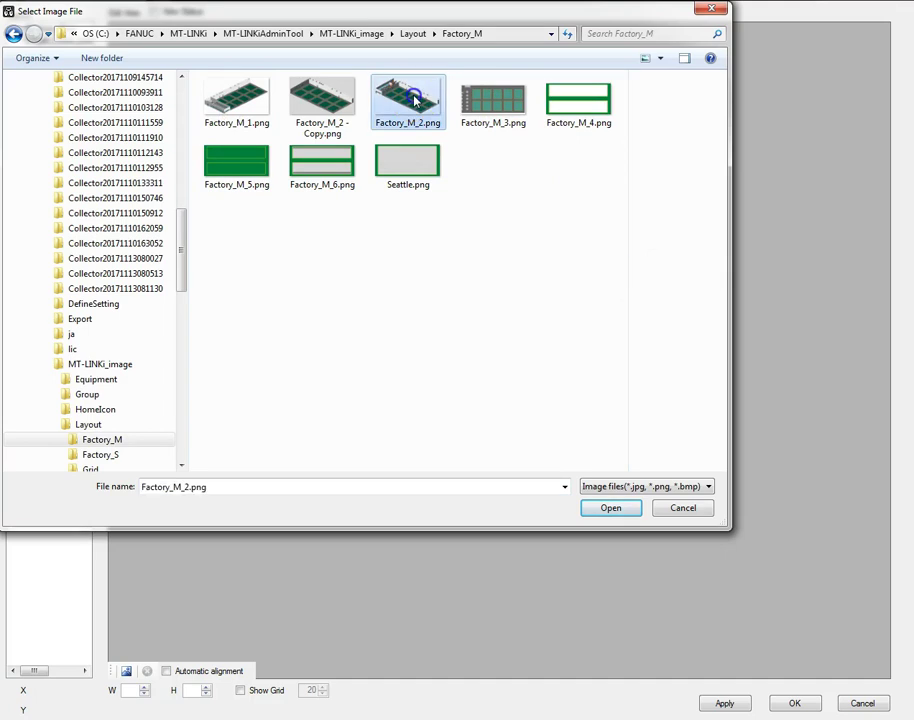
left_click(611, 510)
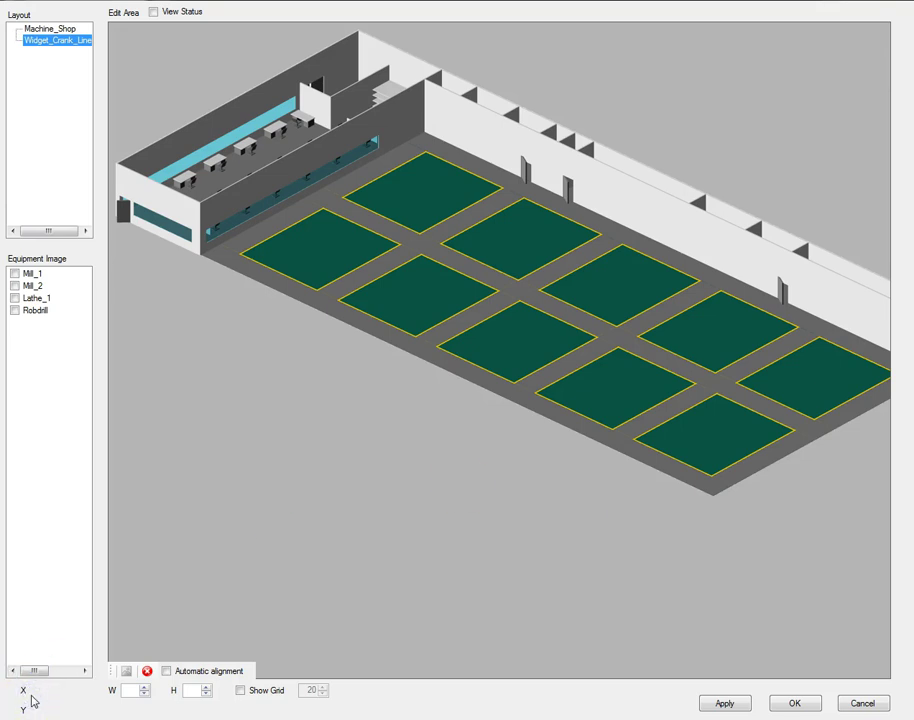
Tick Mill_1, Mill_2, Lathe_1 and Robdrill in the Equipment Image list
left_click(14, 273)
left_click(14, 285)
left_click(14, 297)
left_click(14, 310)
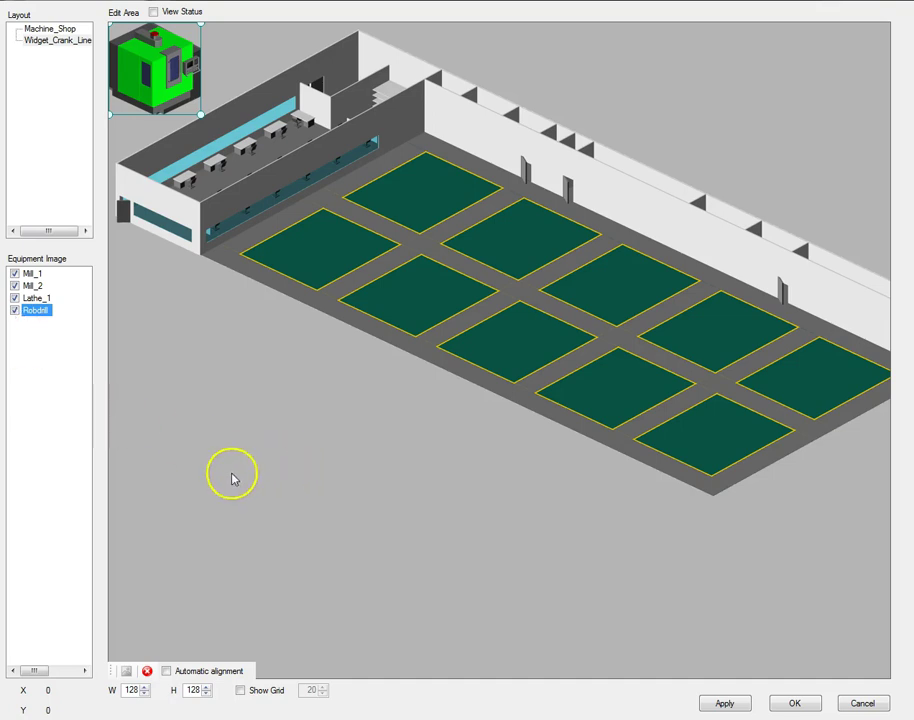
Resize the first machine to 55×55, then place the lathe on the floor at 55×55
double_click(139, 690)
type("55")
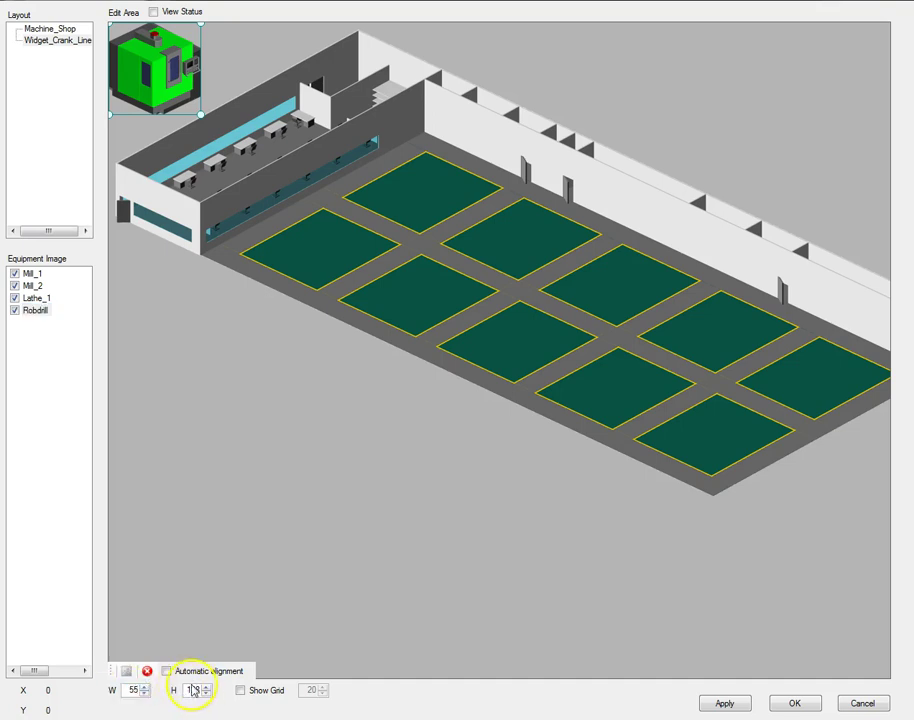
double_click(206, 690)
type("55")
left_click_drag(145, 103, 330, 262)
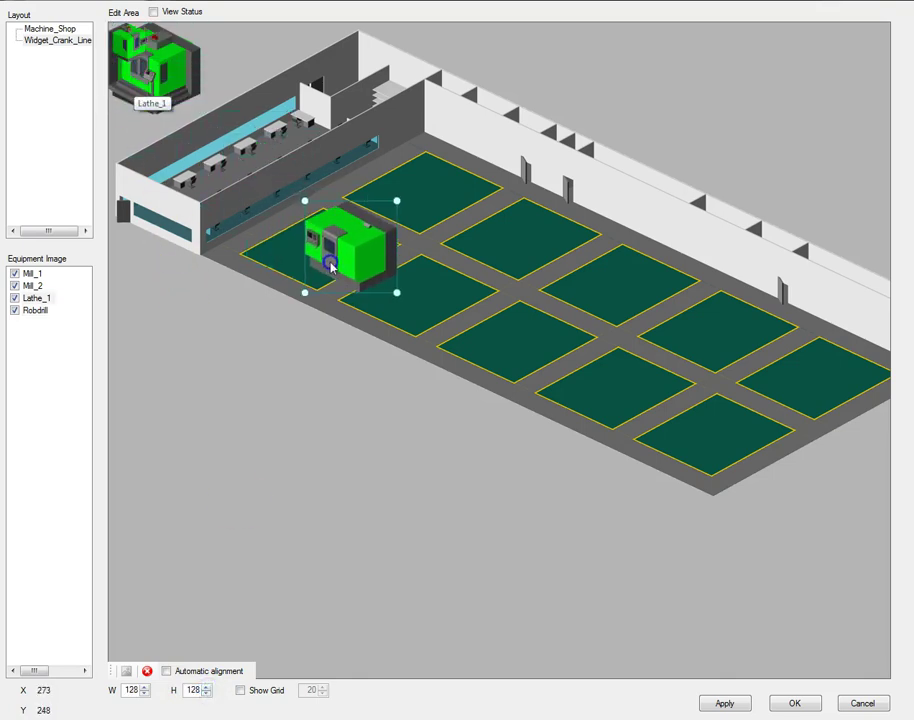
double_click(137, 689)
type("55")
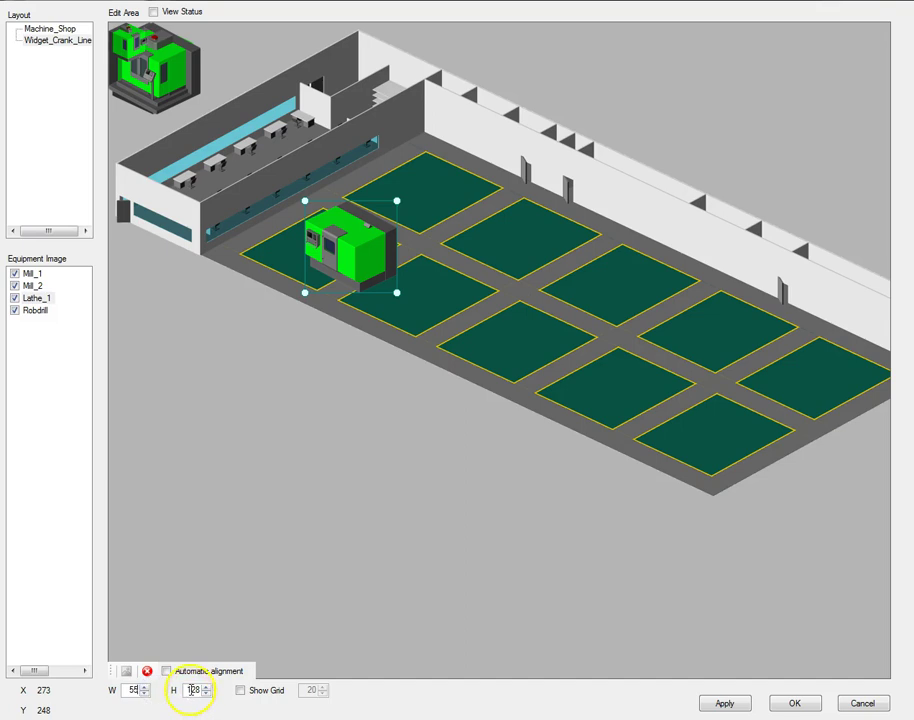
double_click(200, 690)
type("55")
left_click(326, 432)
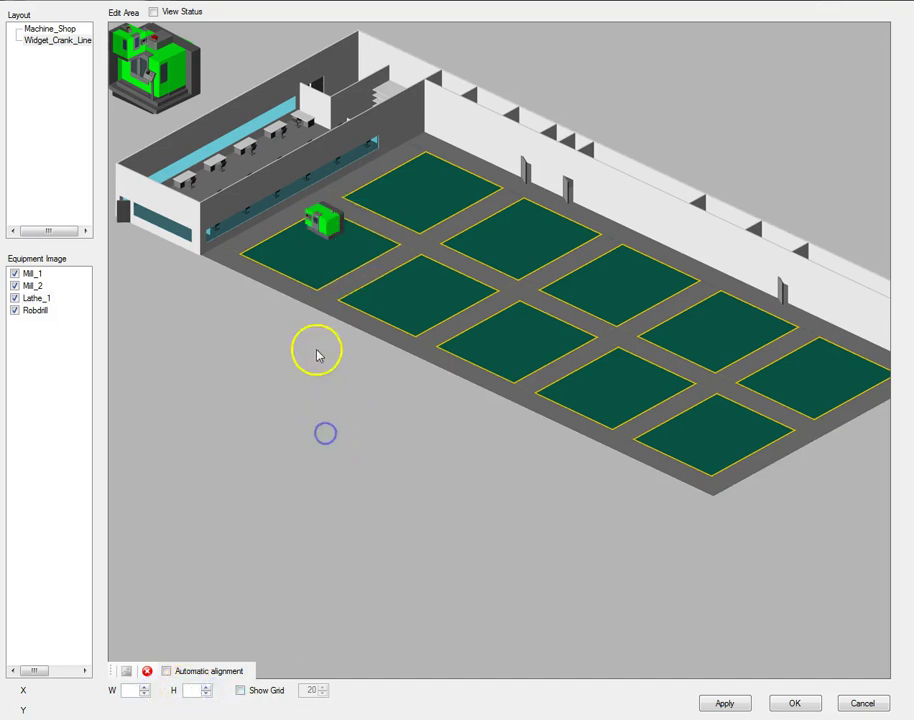
Place two more machines on the factory floor, each resized to 55×55
left_click_drag(130, 75, 250, 212)
double_click(128, 690)
type("55")
double_click(190, 690)
type("55")
left_click(224, 250)
left_click_drag(190, 108, 243, 283)
double_click(130, 690)
type("55")
double_click(188, 690)
type("55")
left_click(266, 625)
Arrange all four machines side by side in the front-left bay
left_click_drag(237, 190, 357, 247)
left_click_drag(290, 226, 322, 224)
left_click_drag(220, 245, 287, 250)
left_click_drag(128, 40, 315, 265)
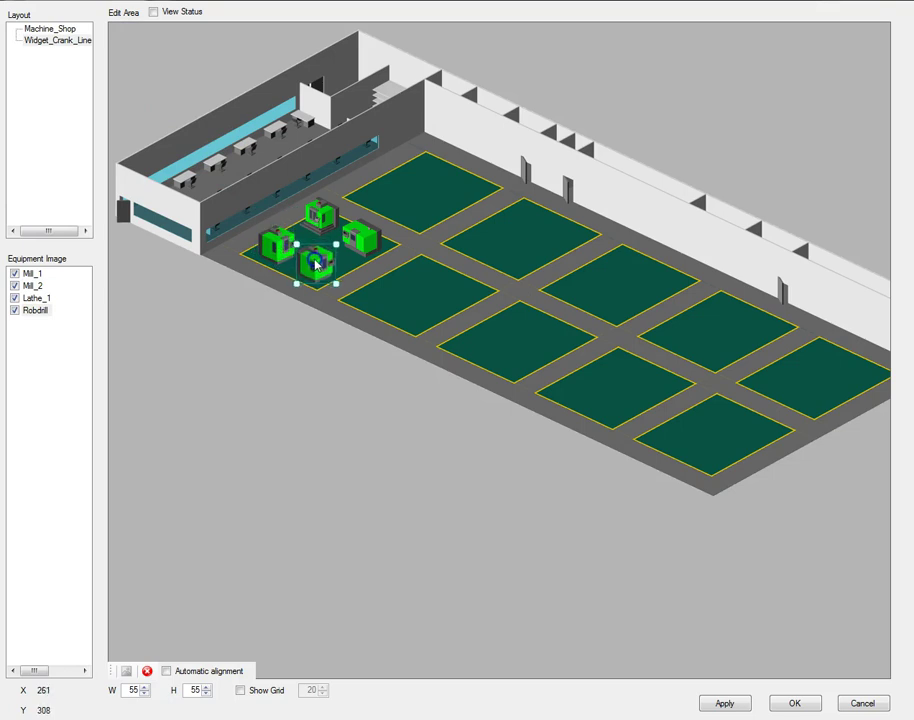
left_click(343, 405)
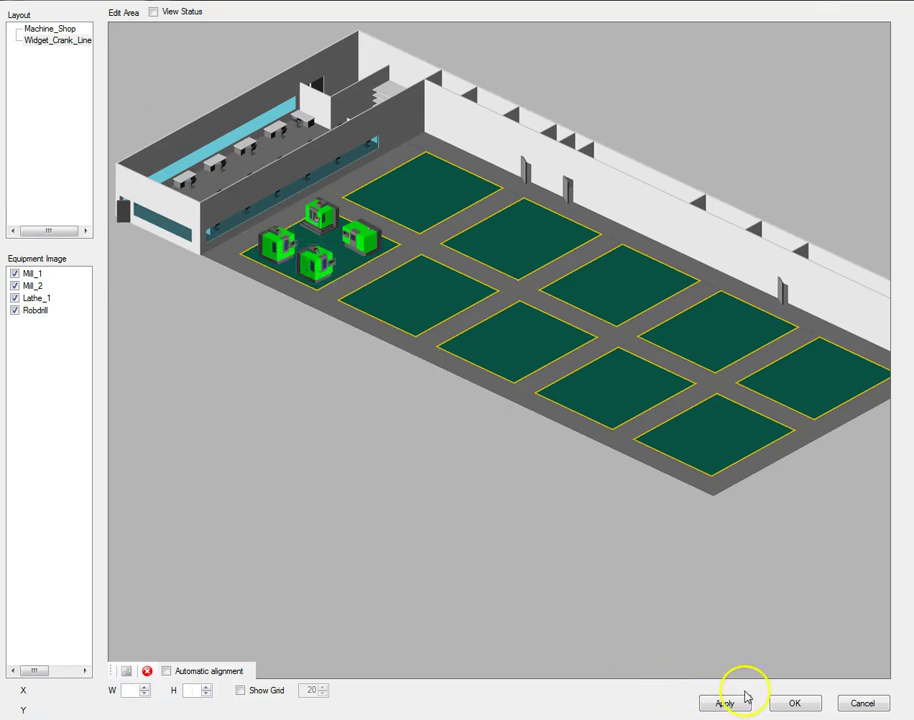
Confirm the layout editor with OK and send the settings to the database
left_click(797, 704)
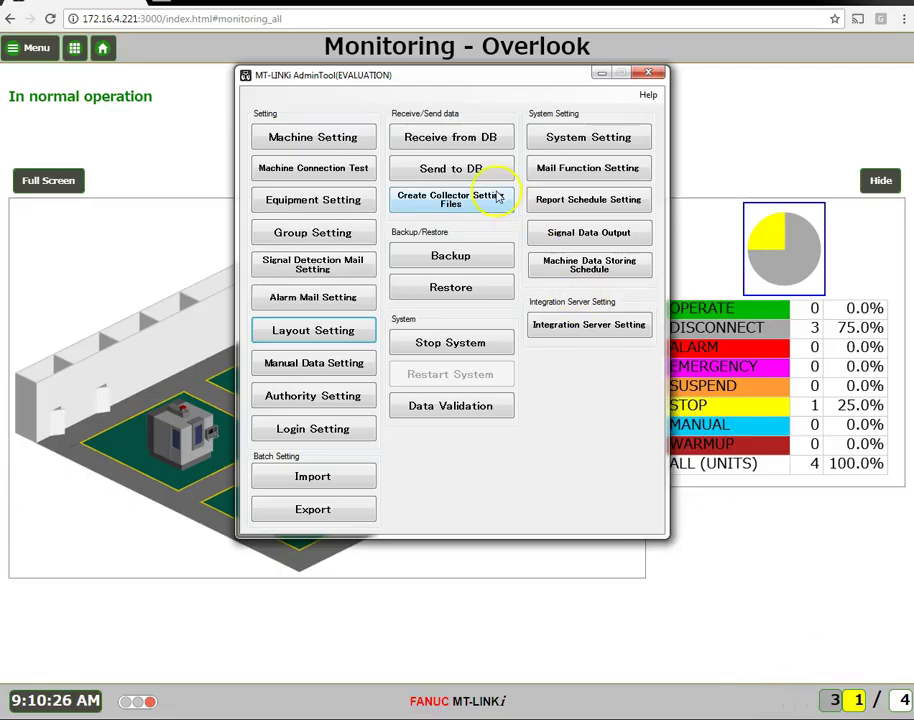
left_click(467, 172)
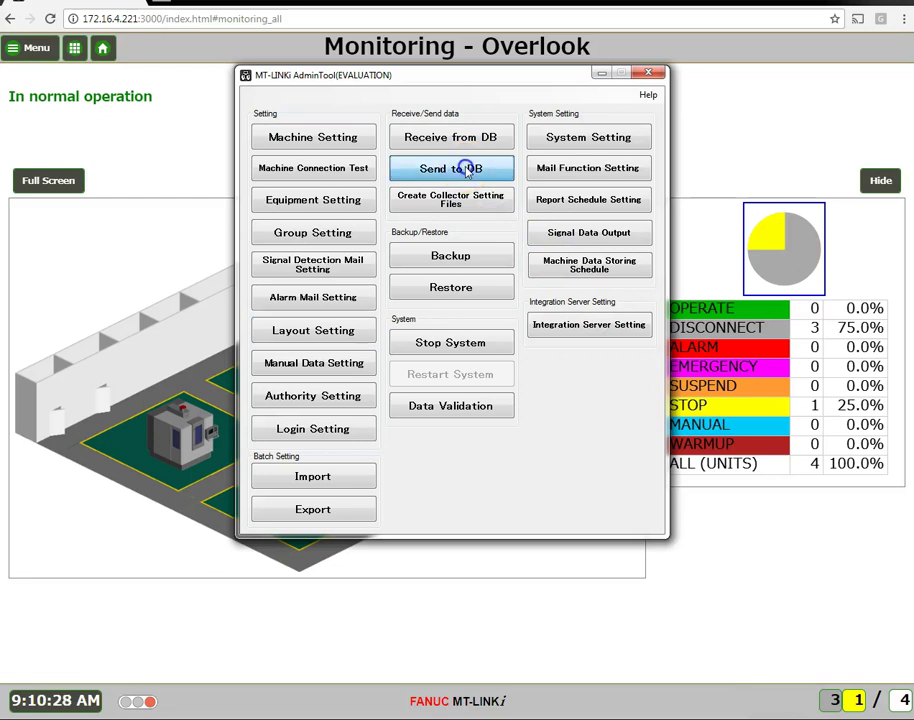
left_click(566, 505)
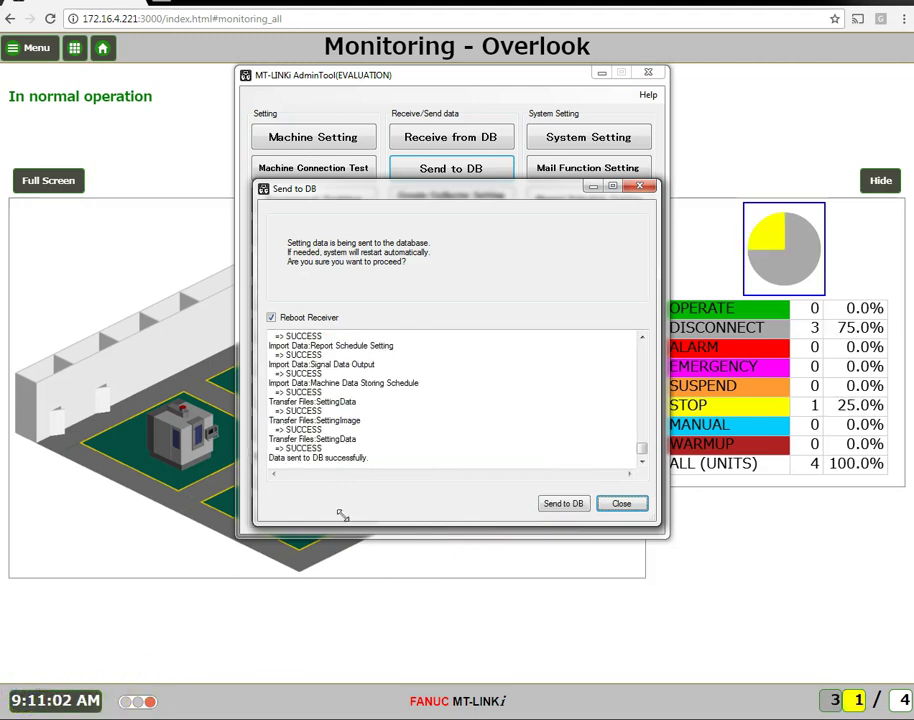
left_click(618, 505)
left_click(127, 120)
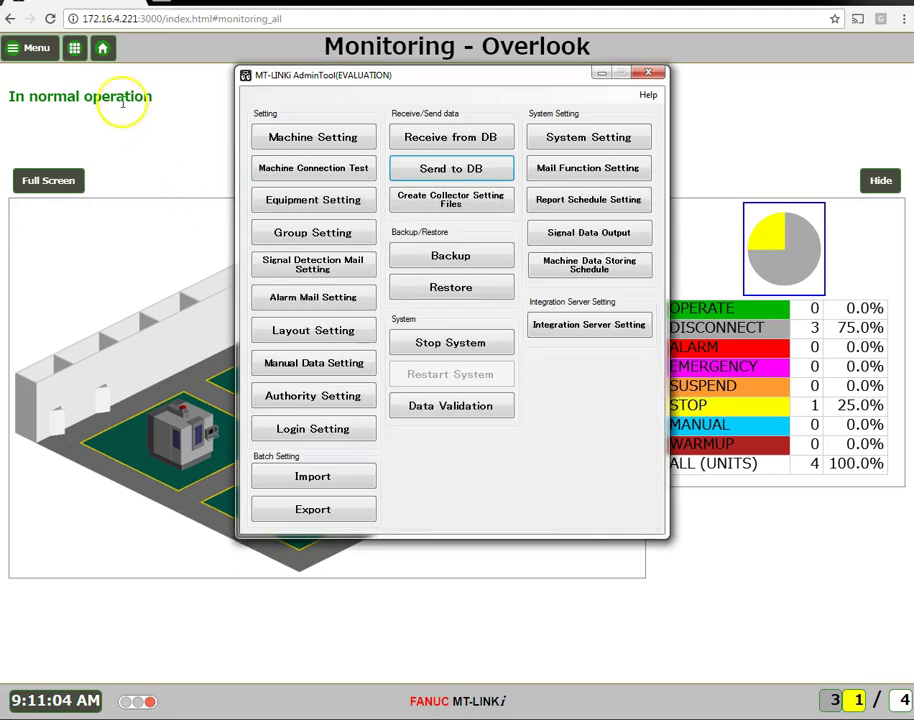
Sign out and back in, then choose Widget_Crank_Line as the Overlook layout
left_click(30, 47)
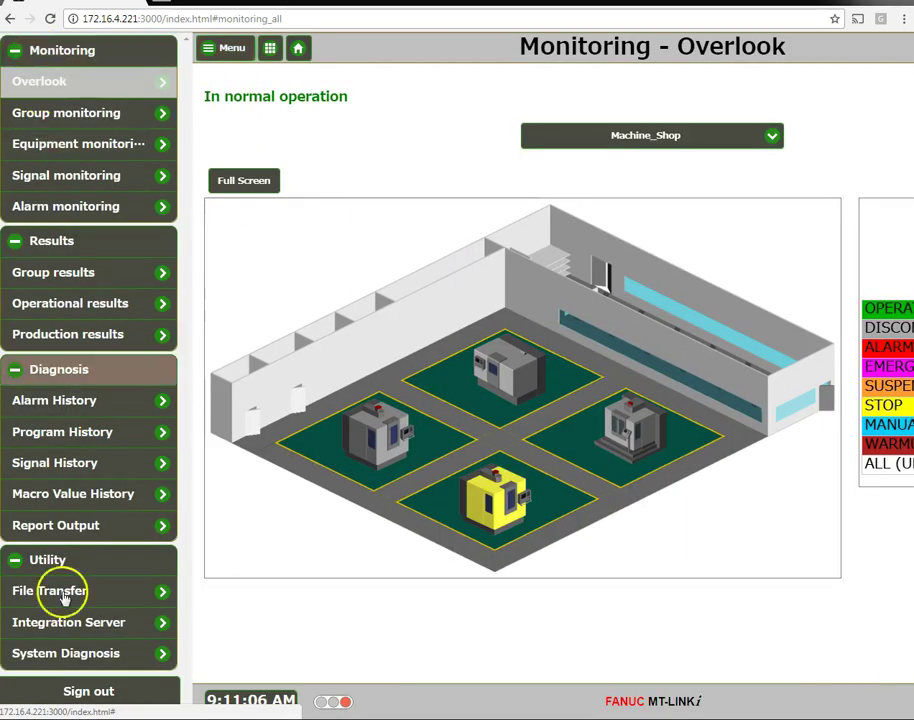
left_click(106, 694)
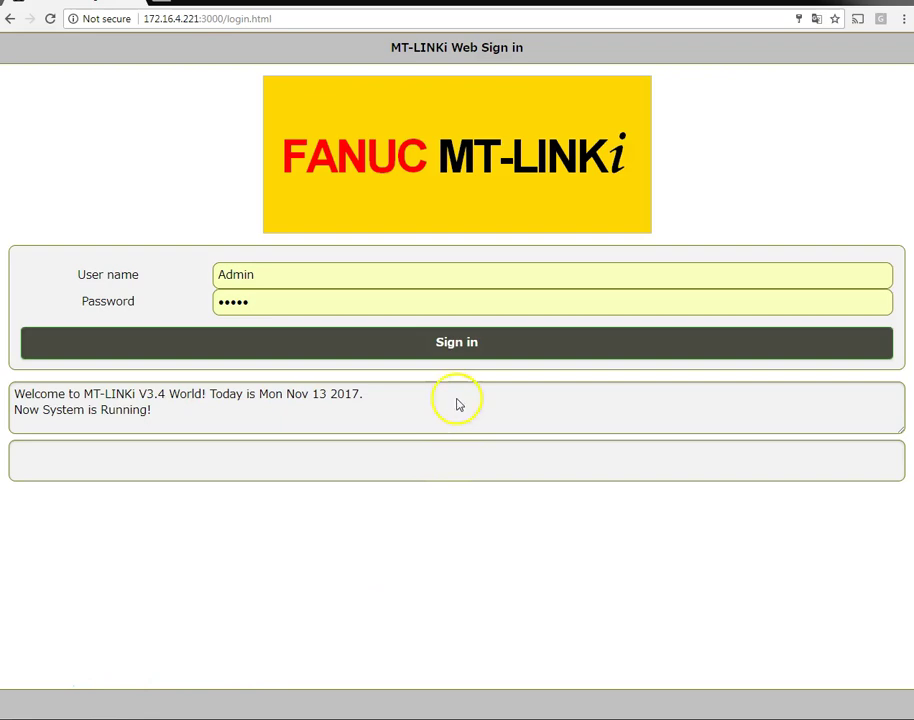
left_click(459, 343)
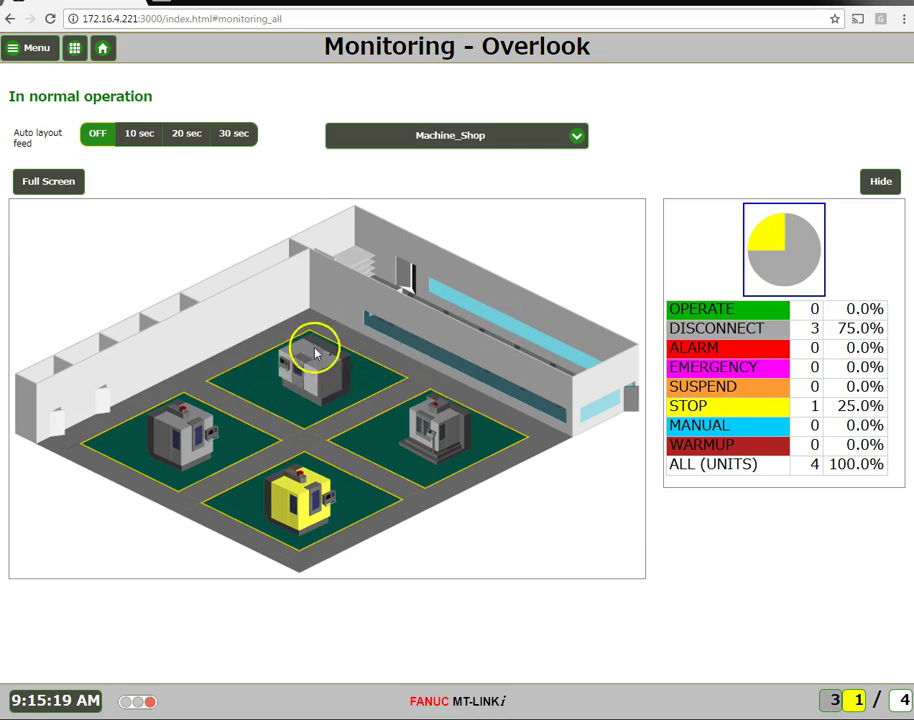
left_click(576, 138)
left_click(425, 168)
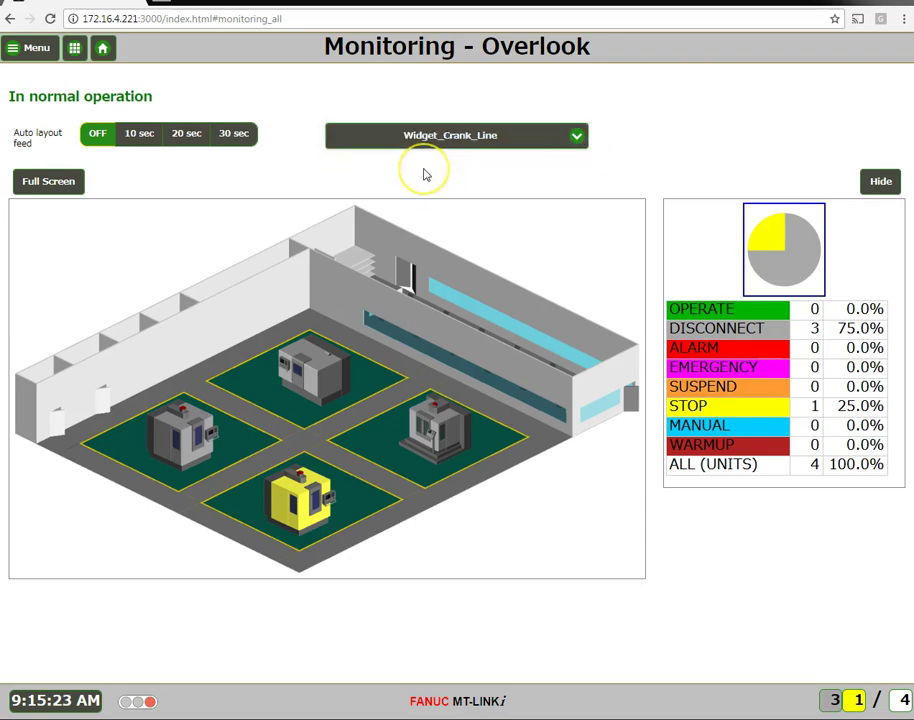